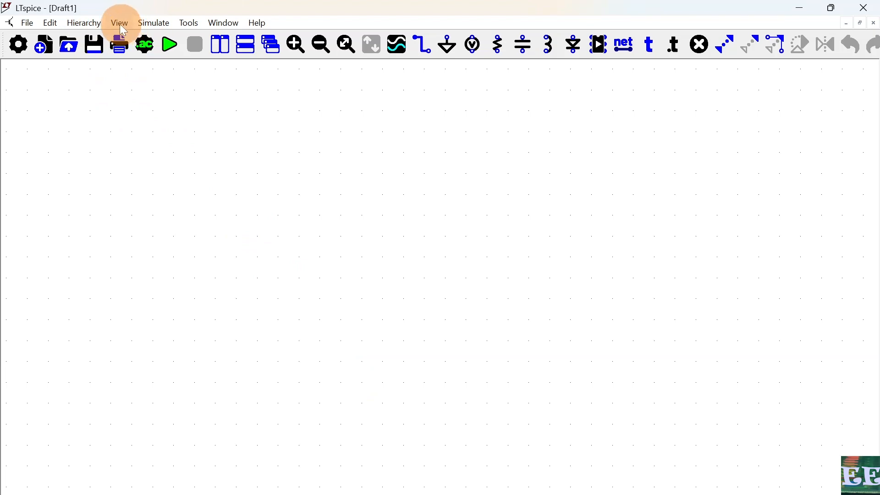
# Step: Turn the schematic grid off and then back on
pyautogui.click(120, 24)
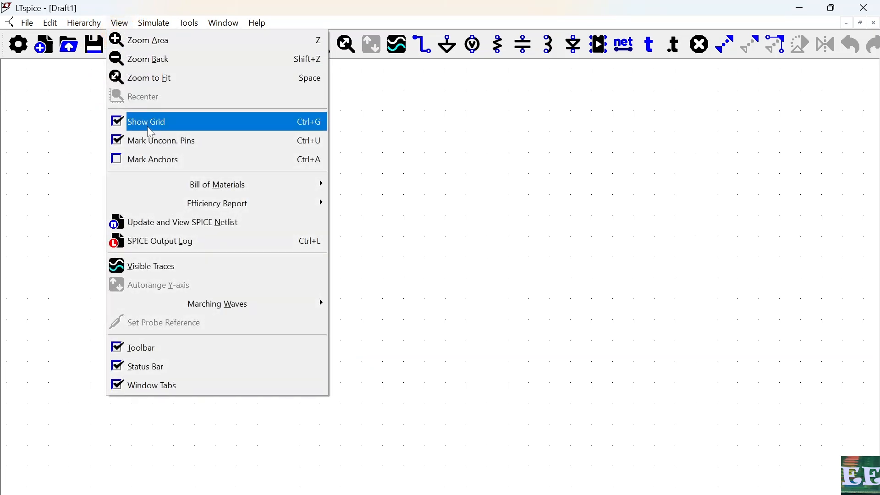
pyautogui.click(147, 123)
pyautogui.click(125, 25)
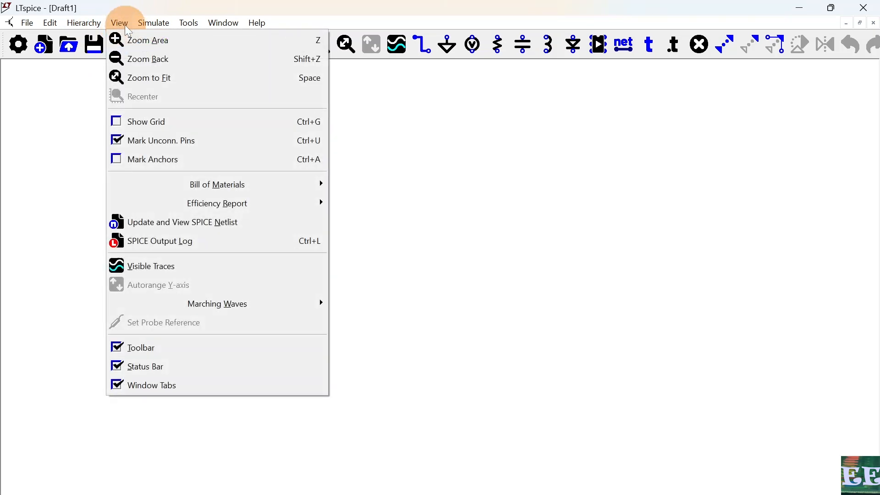
pyautogui.click(148, 124)
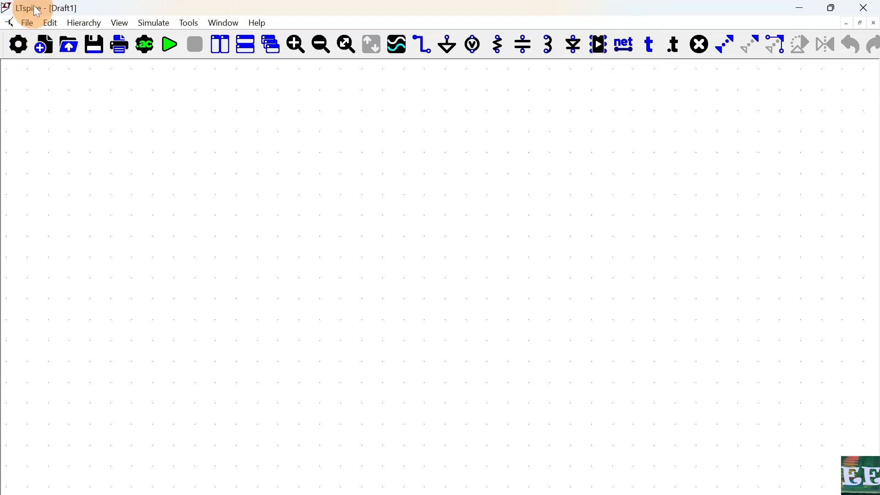
# Step: Place a voltage source from the component library on the left side of the schematic
pyautogui.click(50, 23)
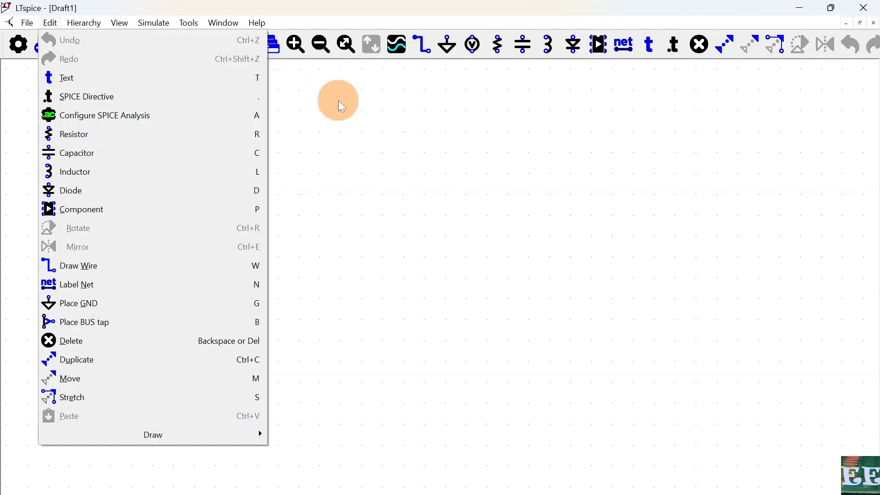
pyautogui.click(300, 89)
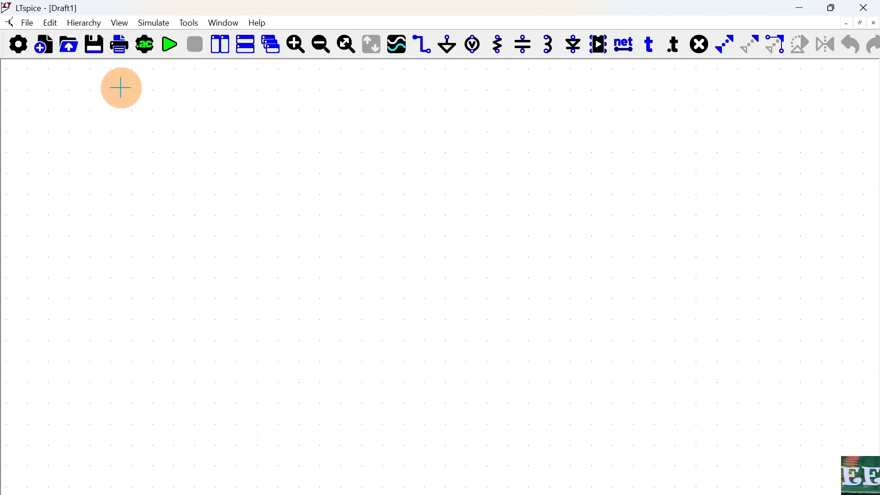
pyautogui.click(50, 22)
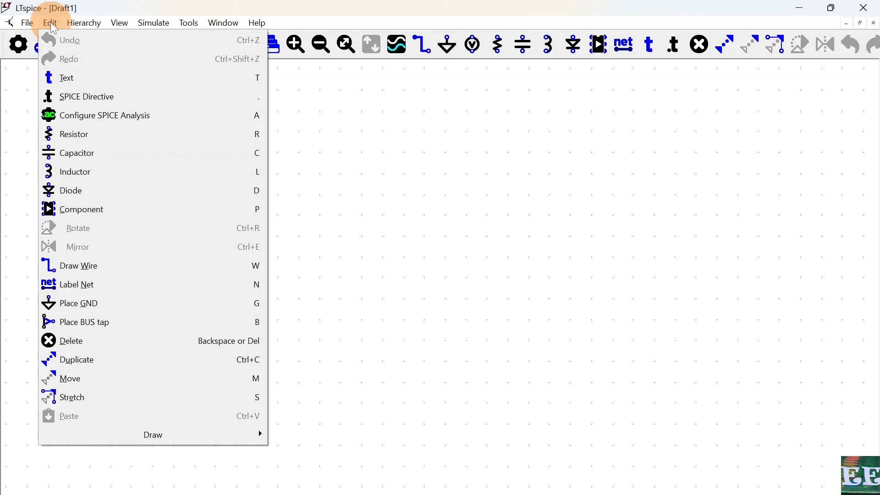
pyautogui.click(116, 217)
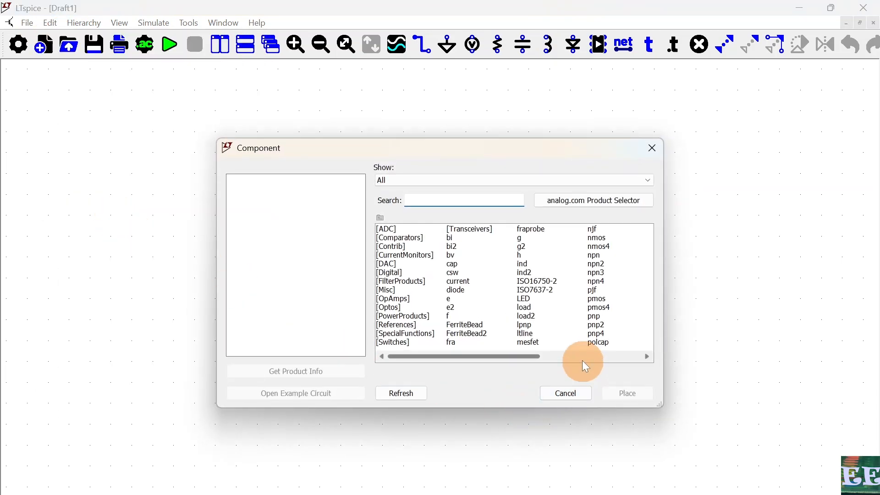
pyautogui.click(582, 361)
pyautogui.click(582, 361)
pyautogui.click(533, 317)
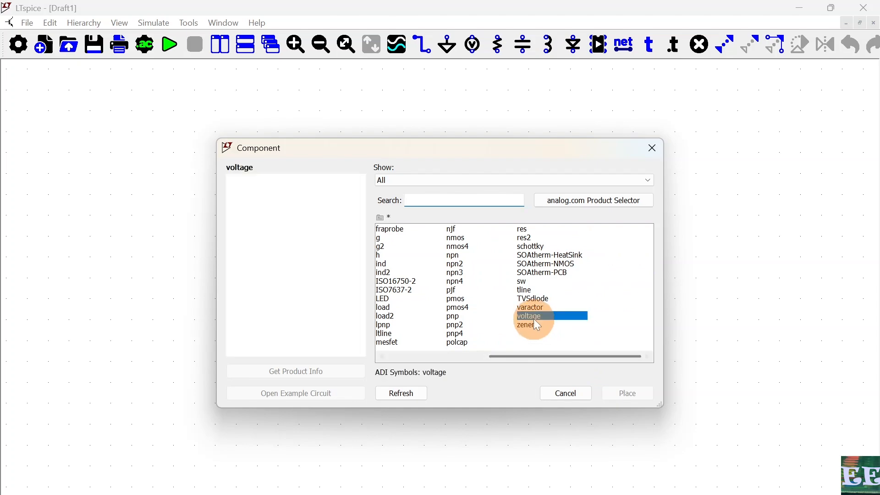
pyautogui.click(627, 393)
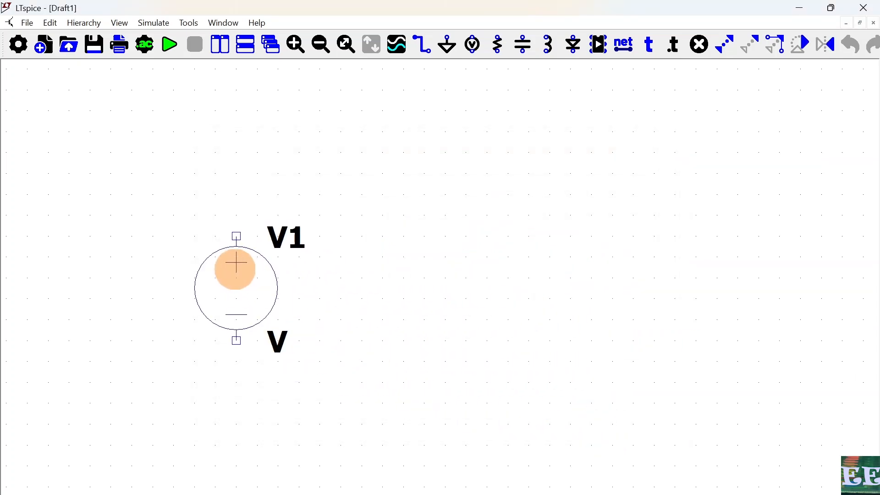
pyautogui.click(235, 269)
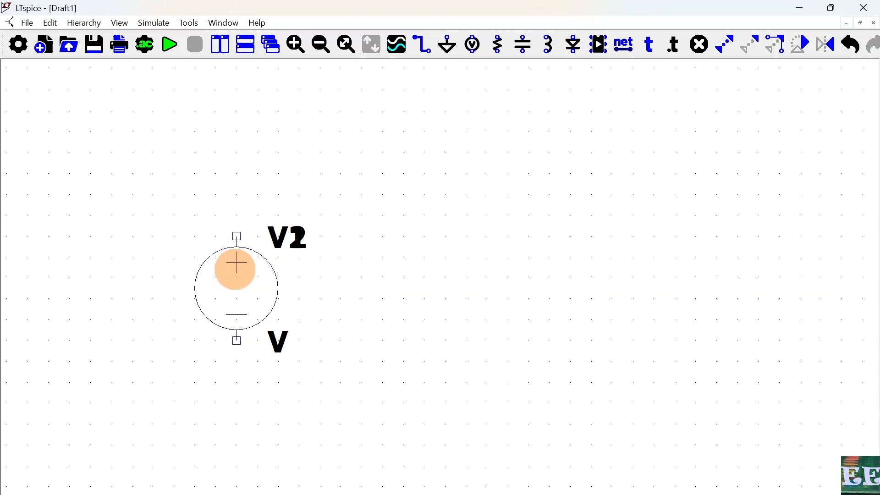
pyautogui.press('Escape')
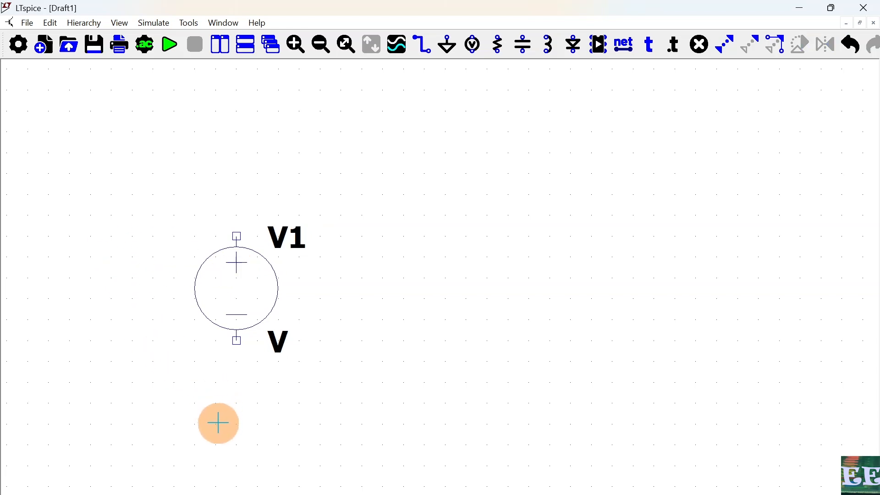
# Step: Set the voltage source V1's DC value to 24 V
pyautogui.rightClick(241, 290)
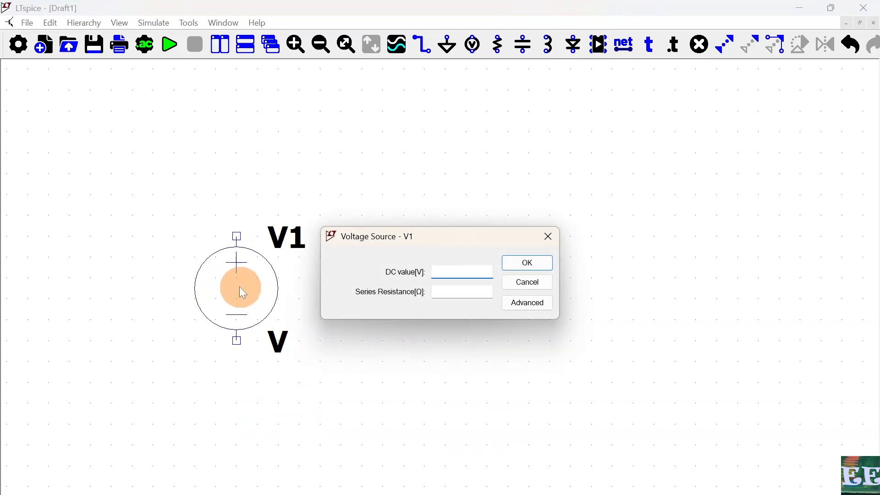
pyautogui.write('24')
pyautogui.click(527, 262)
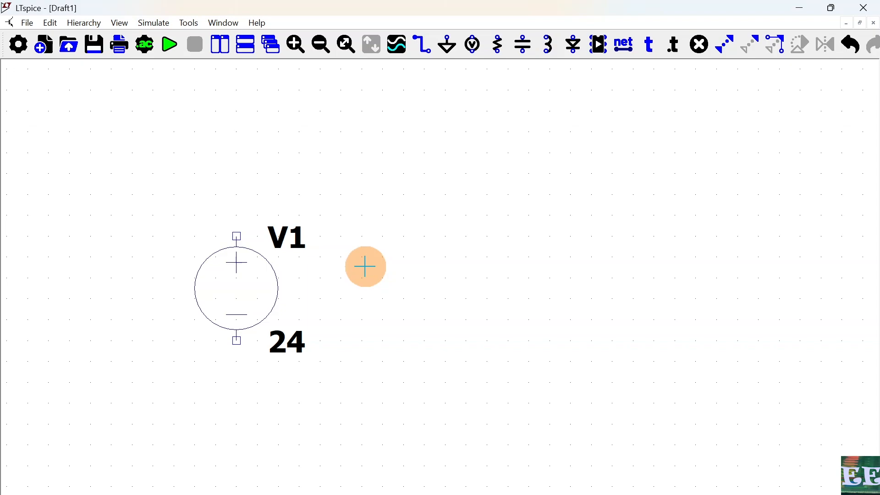
# Step: Place a current source, rotated to point upward, on the right side of the schematic
pyautogui.press('F2')
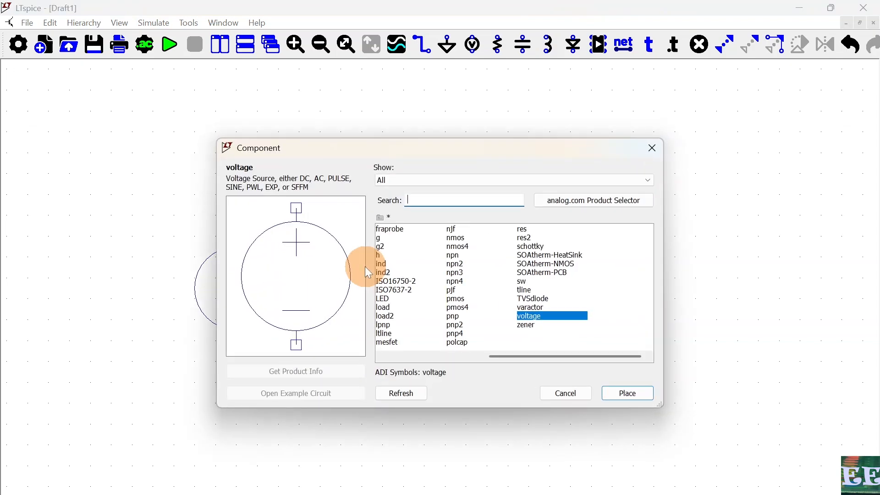
pyautogui.click(422, 356)
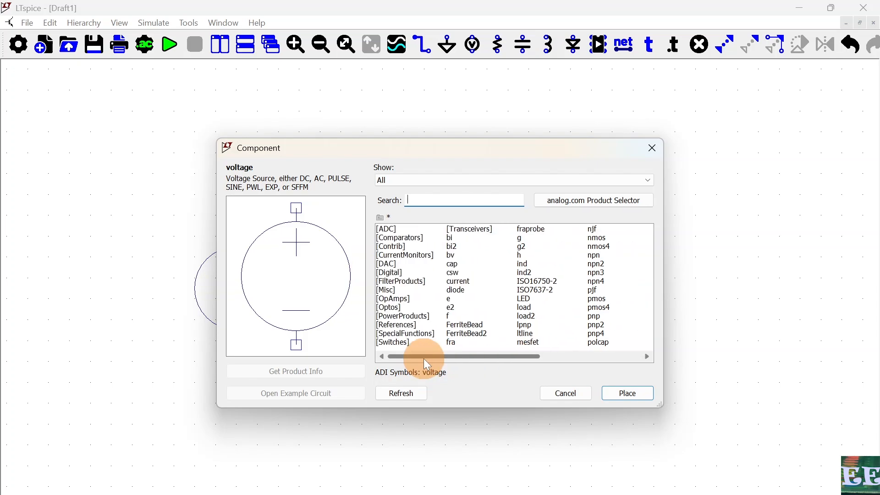
pyautogui.click(464, 281)
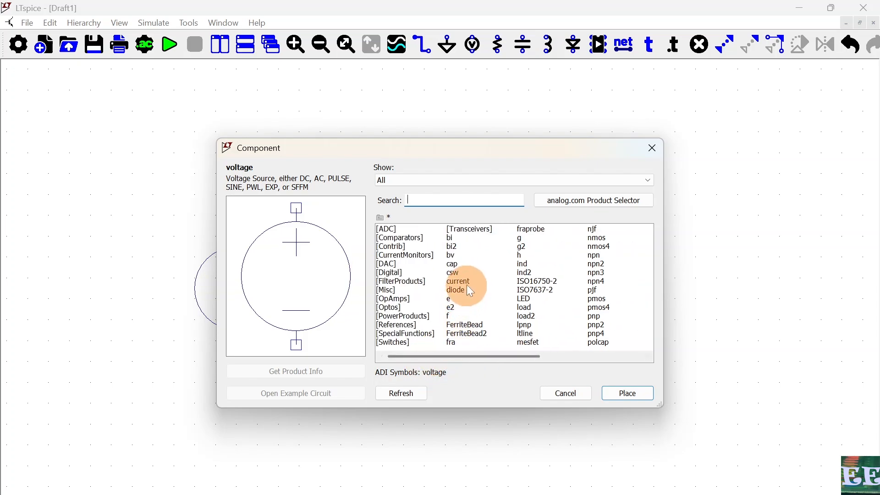
pyautogui.click(642, 393)
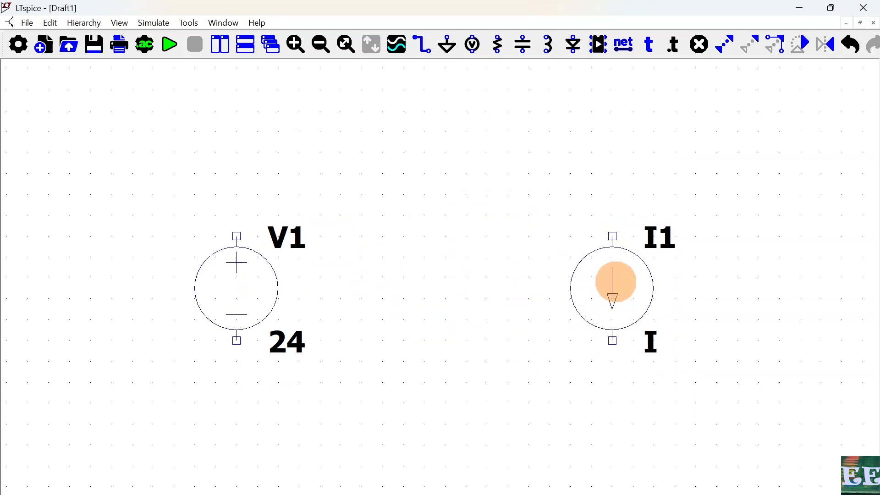
pyautogui.hotkey('ctrl', 'r')
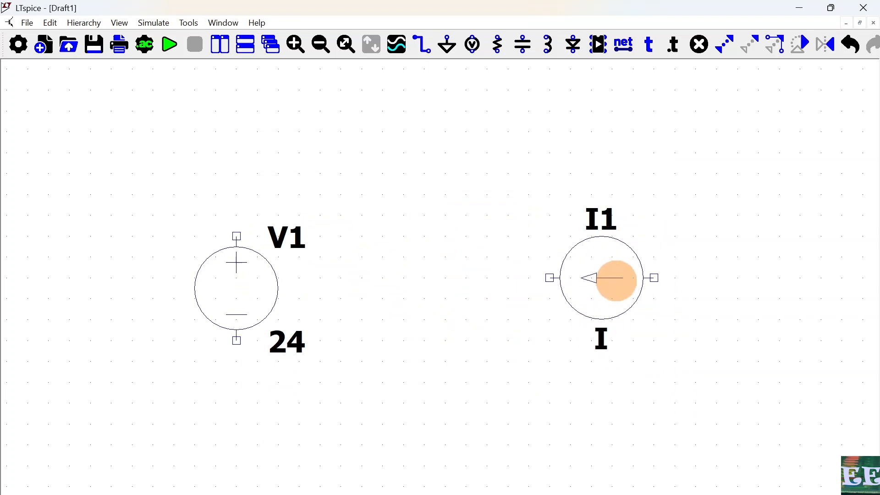
pyautogui.hotkey('ctrl', 'r')
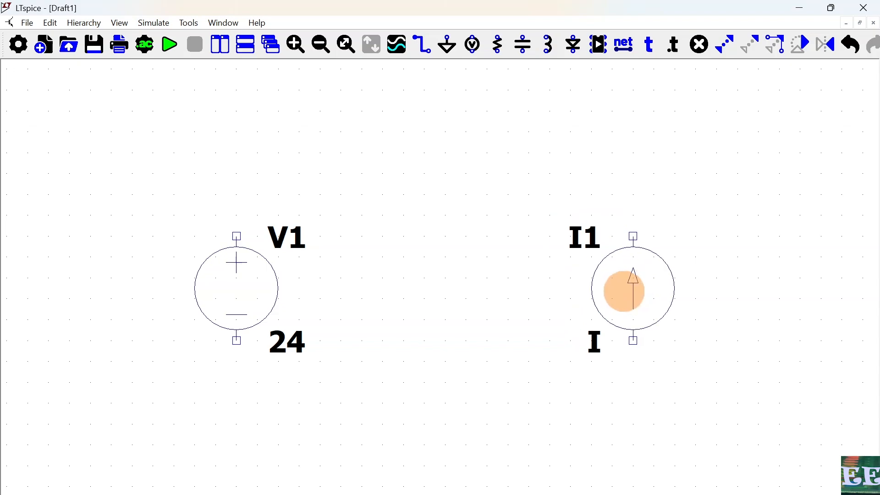
pyautogui.click(625, 291)
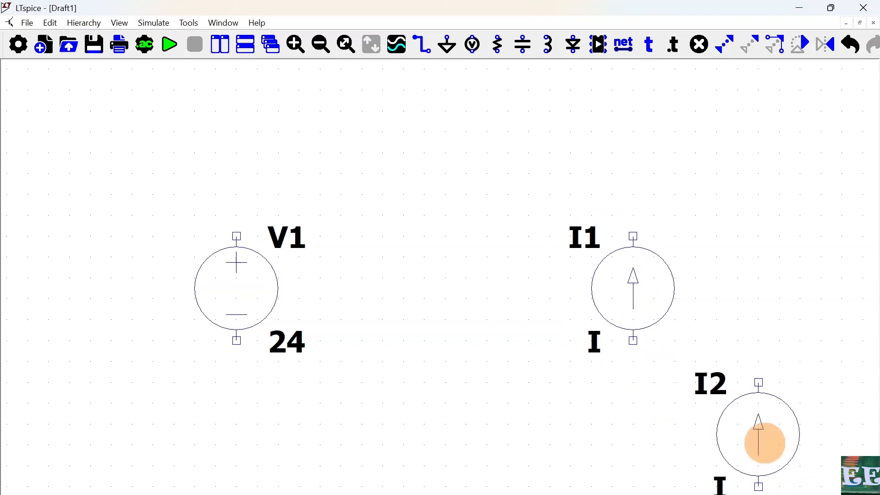
pyautogui.press('Escape')
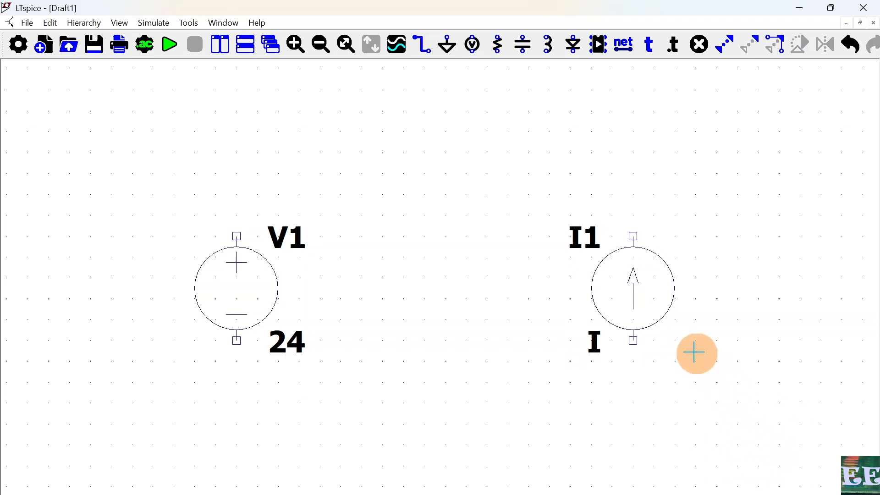
# Step: Set the current source I1's DC value to 2 A
pyautogui.rightClick(637, 300)
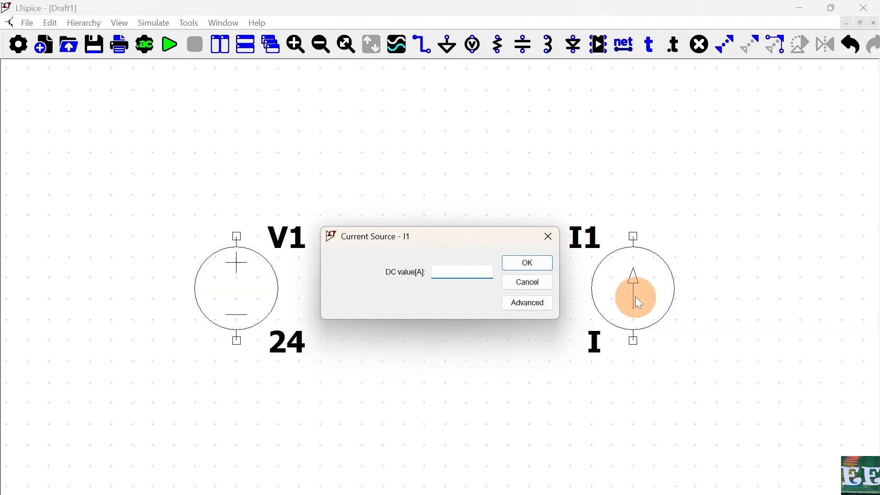
pyautogui.write('2')
pyautogui.click(536, 267)
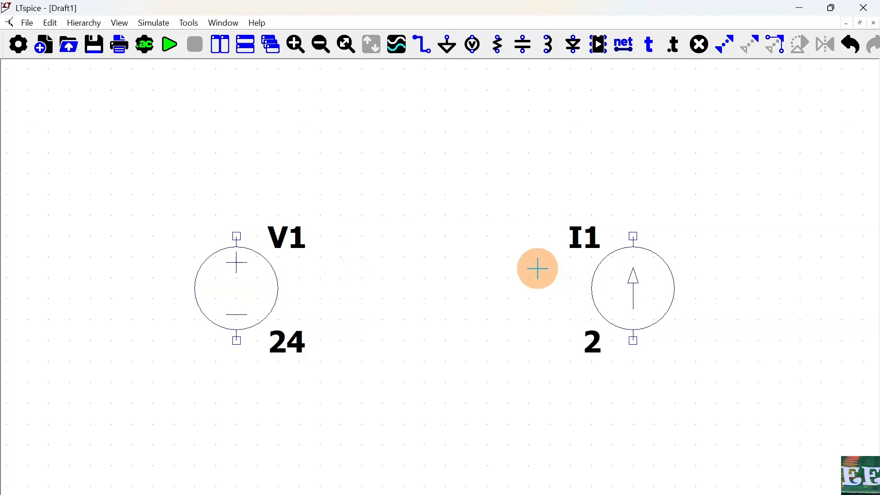
# Step: Place a horizontal resistor above and between the two sources
pyautogui.click(500, 53)
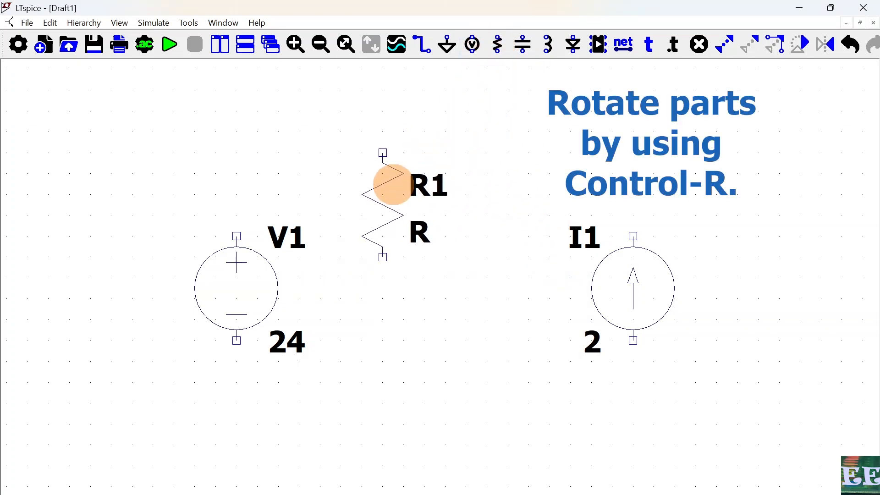
pyautogui.hotkey('ctrl', 'r')
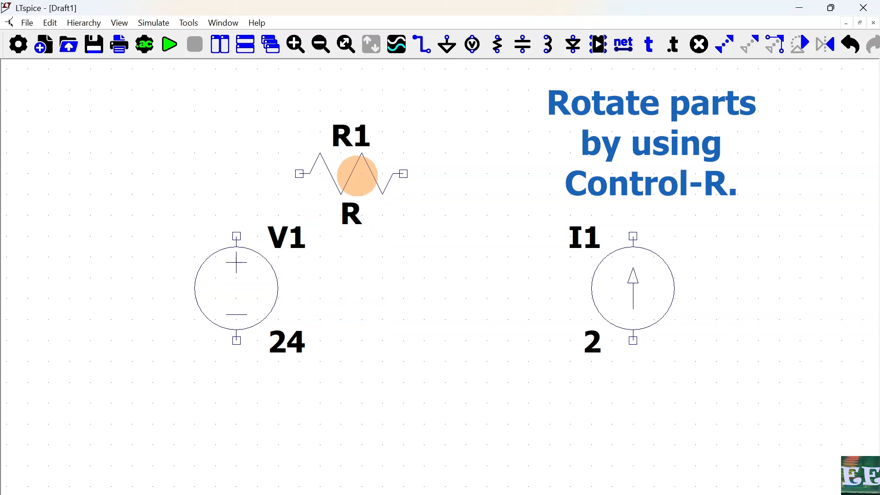
pyautogui.click(358, 176)
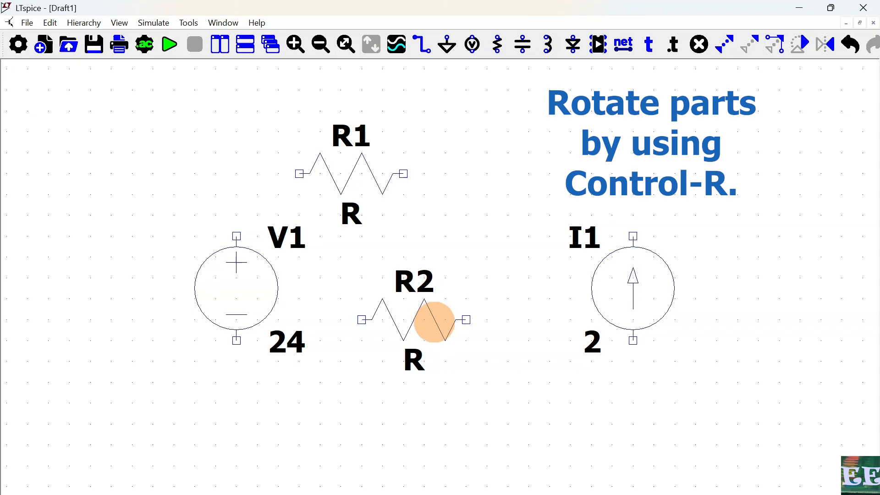
# Step: Place a second resistor, rotated vertical, between the voltage and current sources
pyautogui.hotkey('ctrl', 'r')
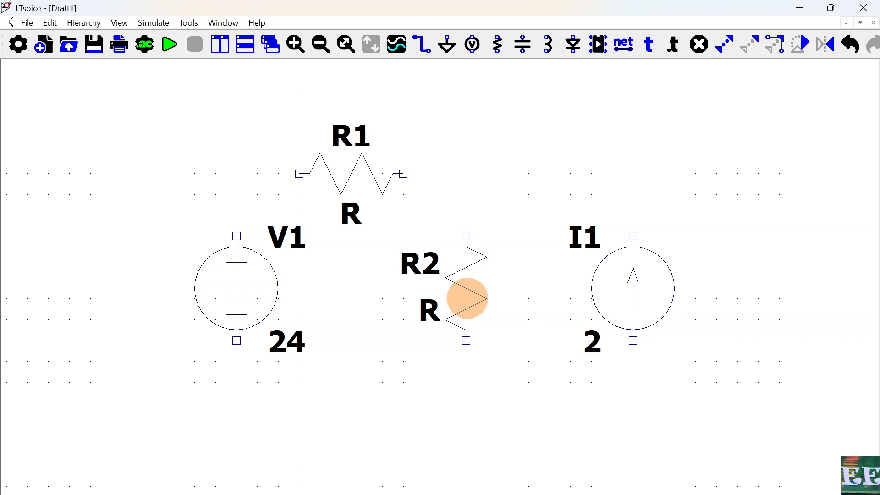
pyautogui.hotkey('ctrl', 'r')
pyautogui.hotkey('ctrl', 'r')
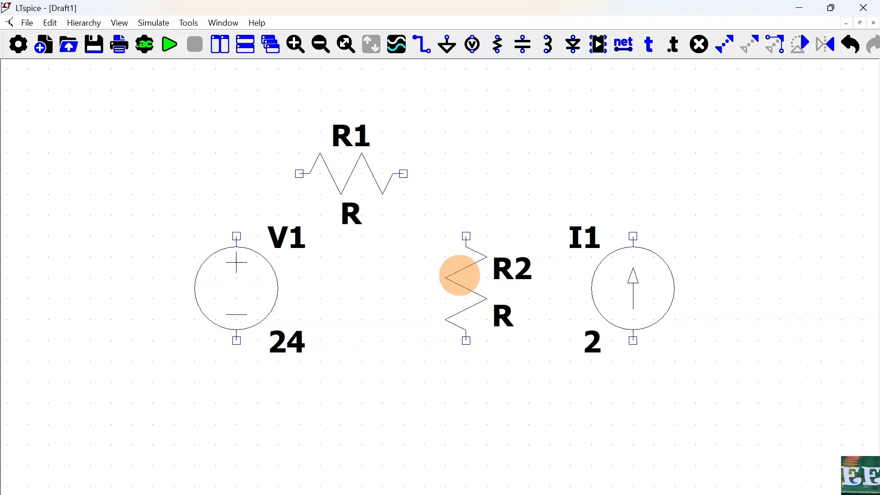
pyautogui.click(460, 273)
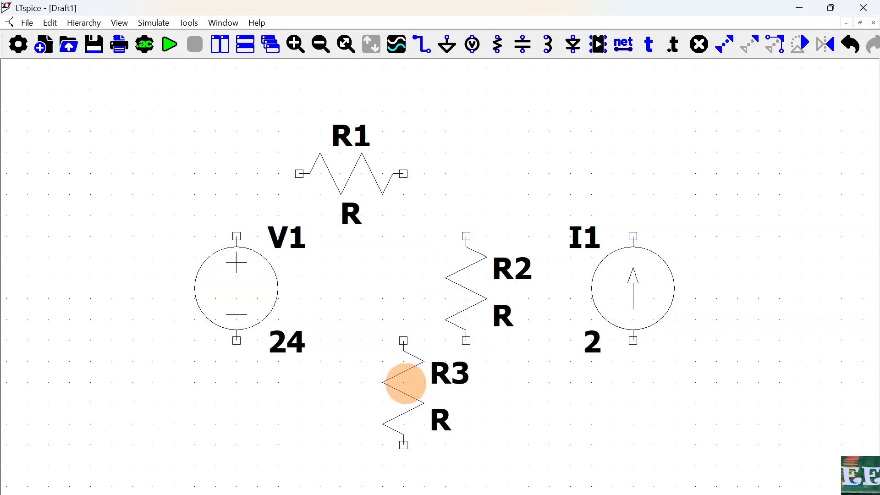
pyautogui.press('Escape')
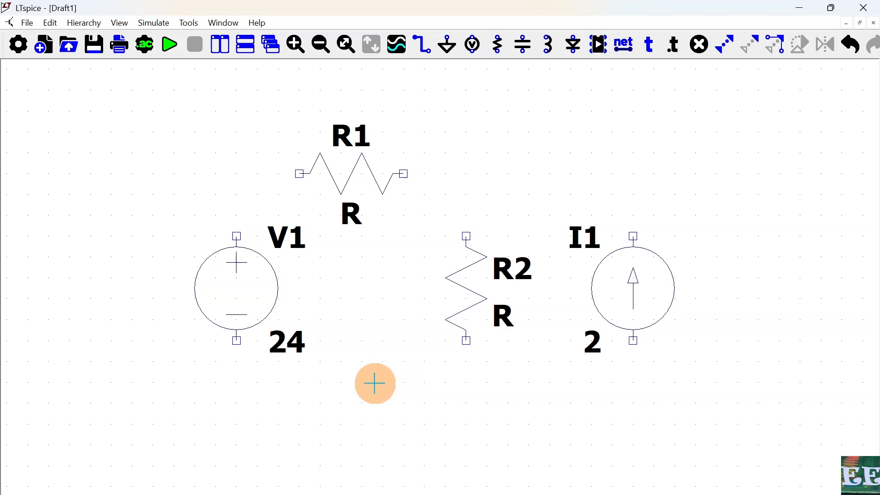
# Step: Set resistor R1's resistance to 3 Ω
pyautogui.rightClick(346, 179)
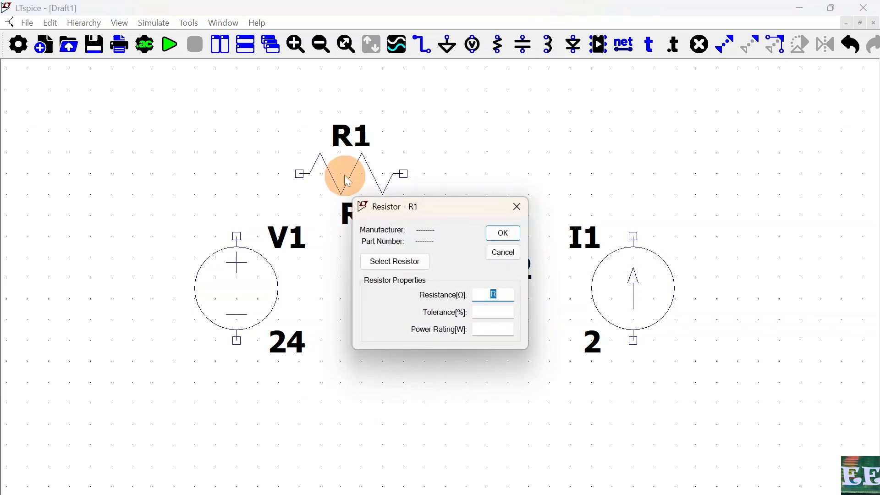
pyautogui.write('3')
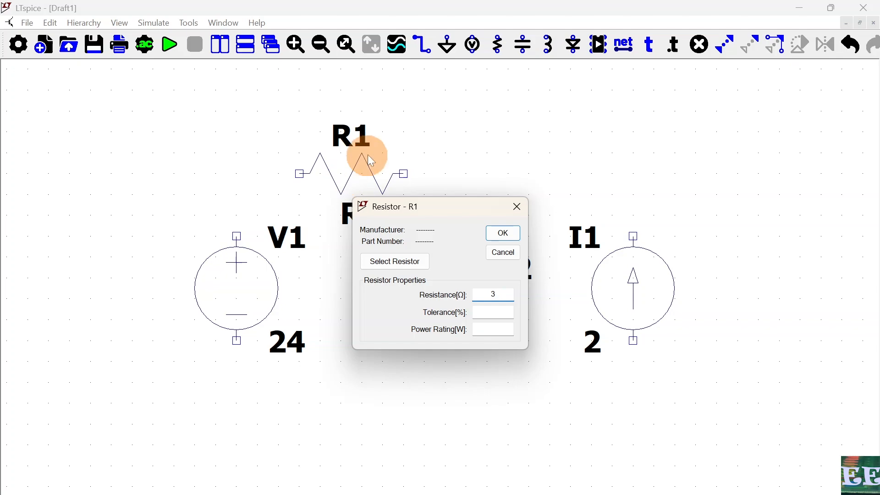
pyautogui.click(505, 237)
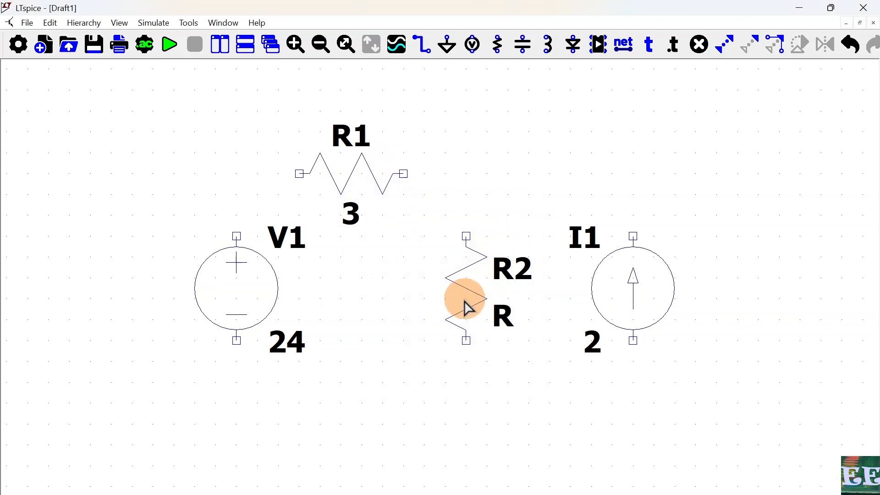
# Step: Set resistor R2's resistance to 6 Ω
pyautogui.rightClick(472, 294)
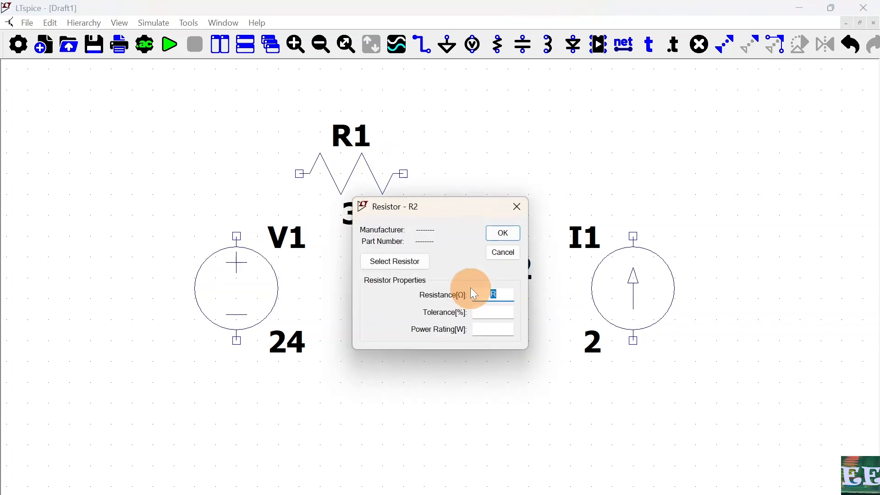
pyautogui.write('6')
pyautogui.click(504, 234)
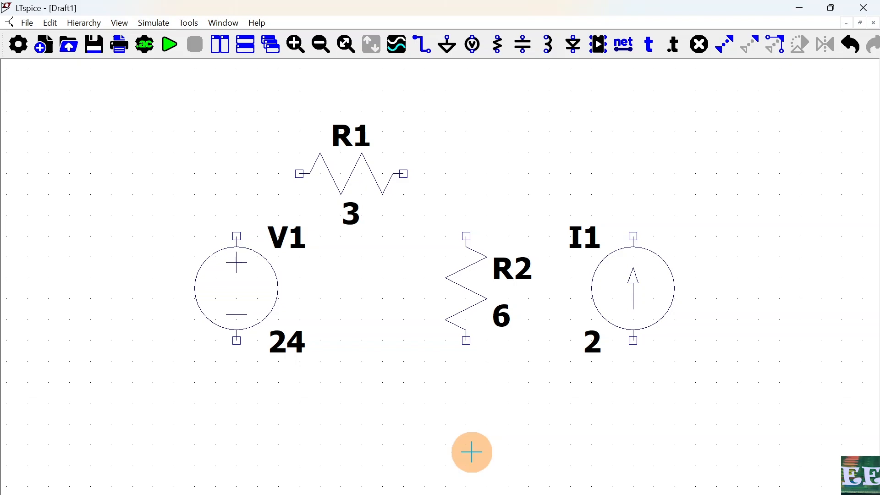
# Step: Place a ground symbol below resistor R2 near the bottom of the schematic
pyautogui.press('g')
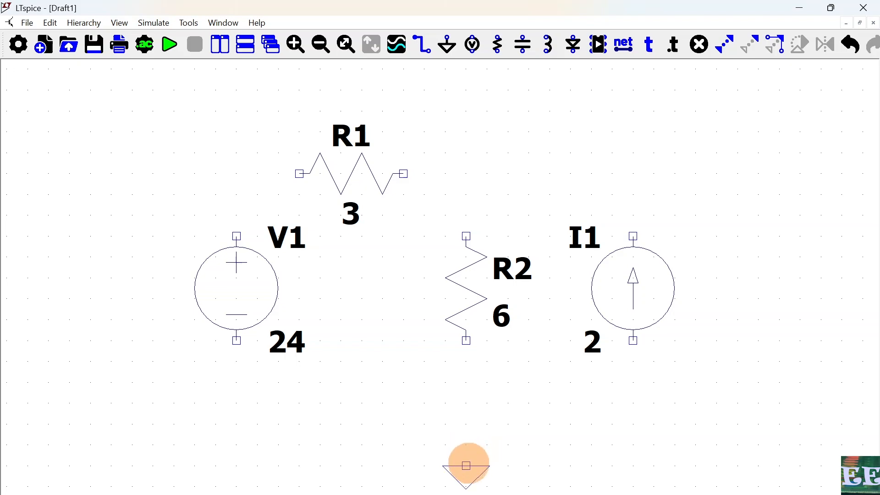
pyautogui.click(467, 467)
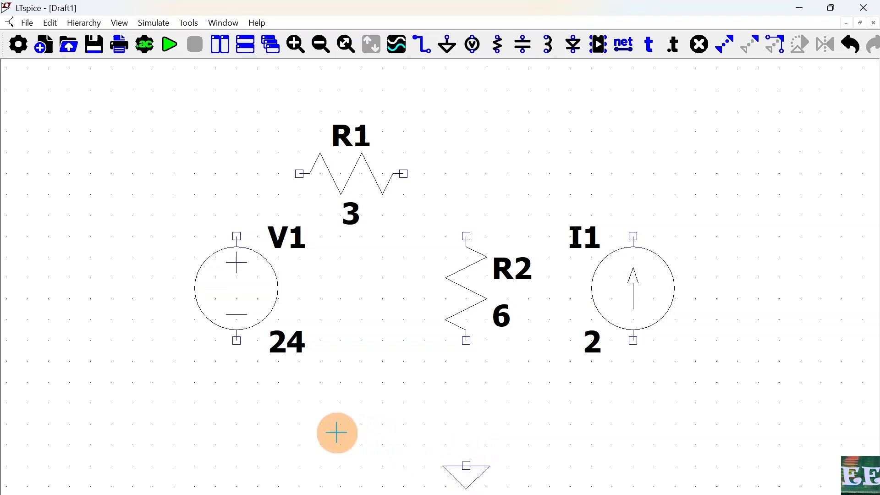
# Step: Wire the top node: V1's positive terminal to R1, R1 to R2's top, and I1's top to the R1–R2 junction
pyautogui.click(426, 56)
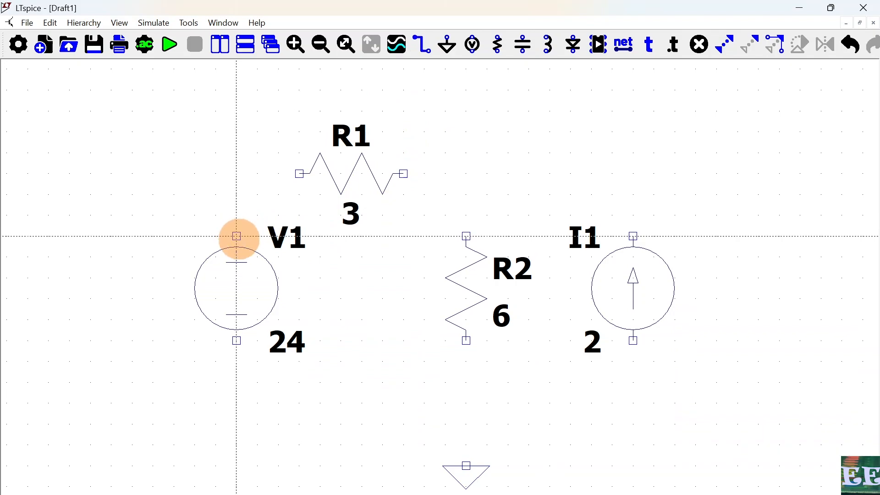
pyautogui.click(239, 238)
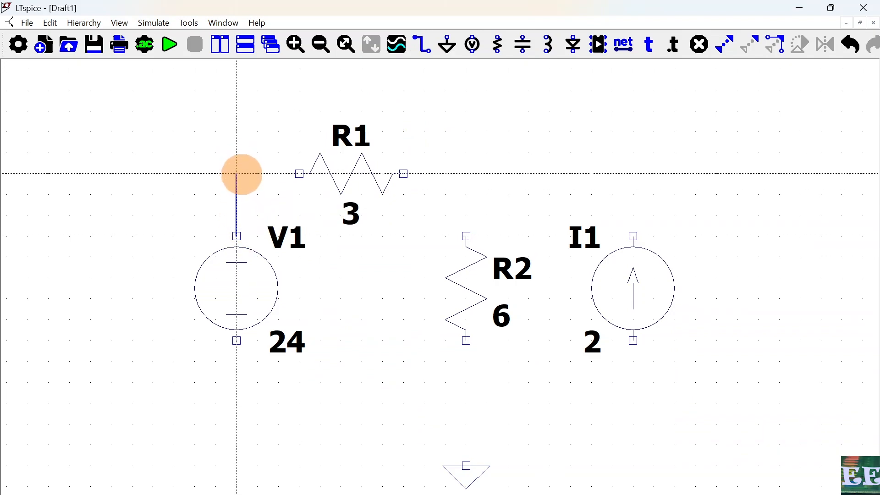
pyautogui.click(299, 174)
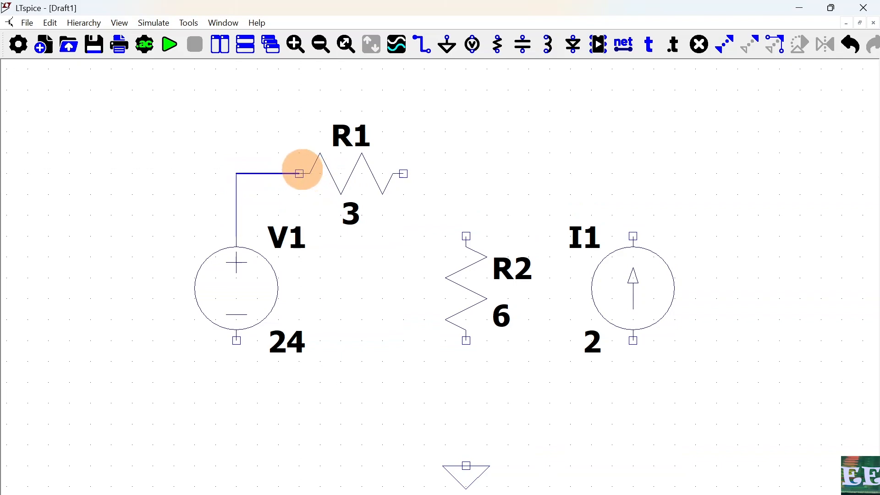
pyautogui.click(402, 171)
pyautogui.click(465, 172)
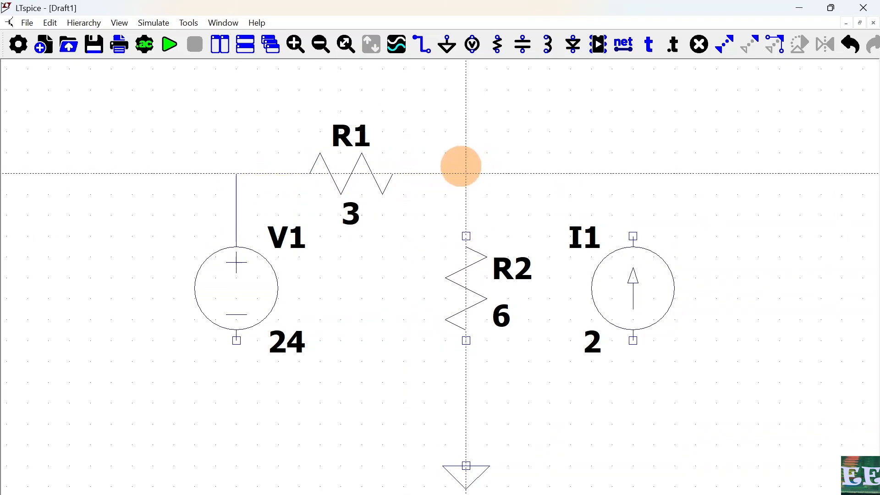
pyautogui.click(470, 239)
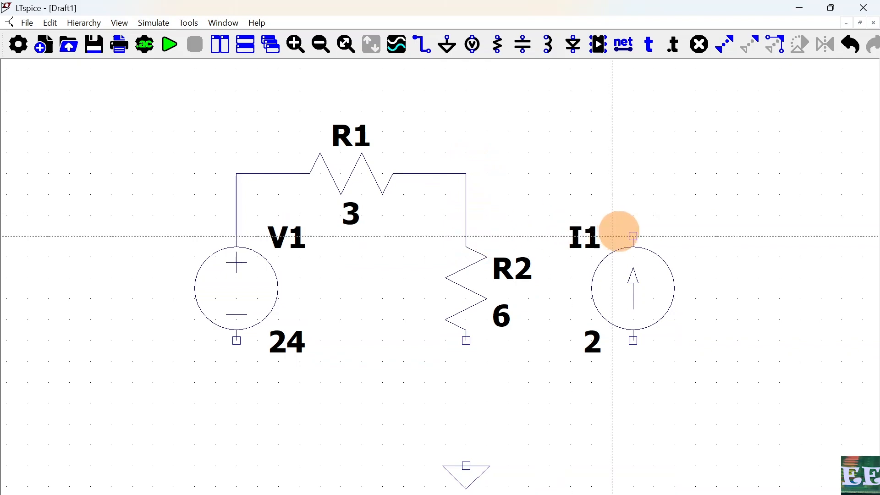
pyautogui.click(633, 236)
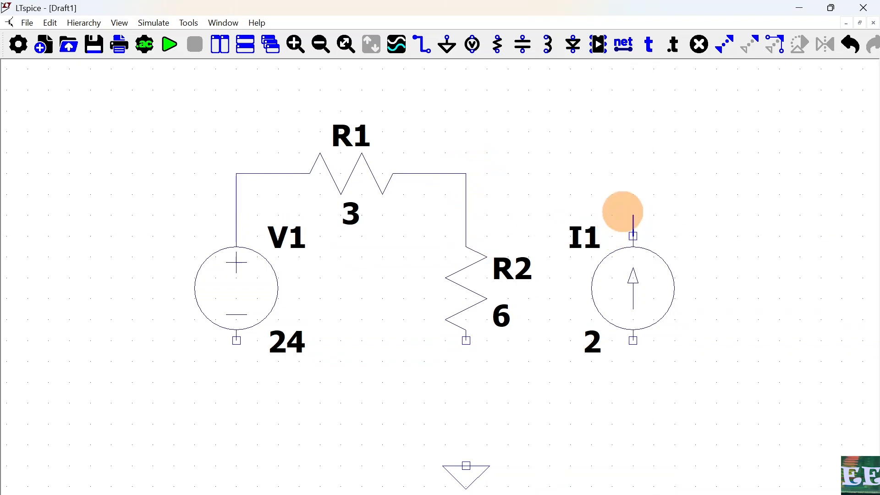
pyautogui.click(466, 173)
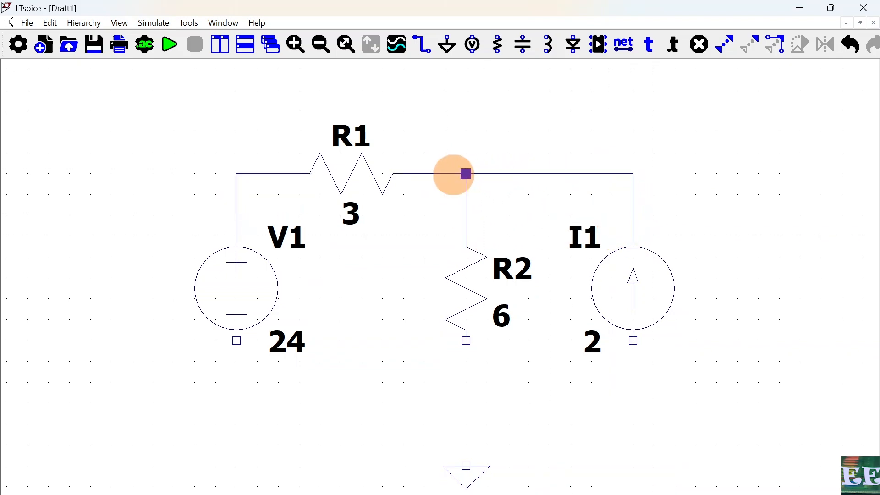
# Step: Wire the bottom node joining V1's negative terminal, R2's bottom, I1's bottom and the ground symbol
pyautogui.click(237, 340)
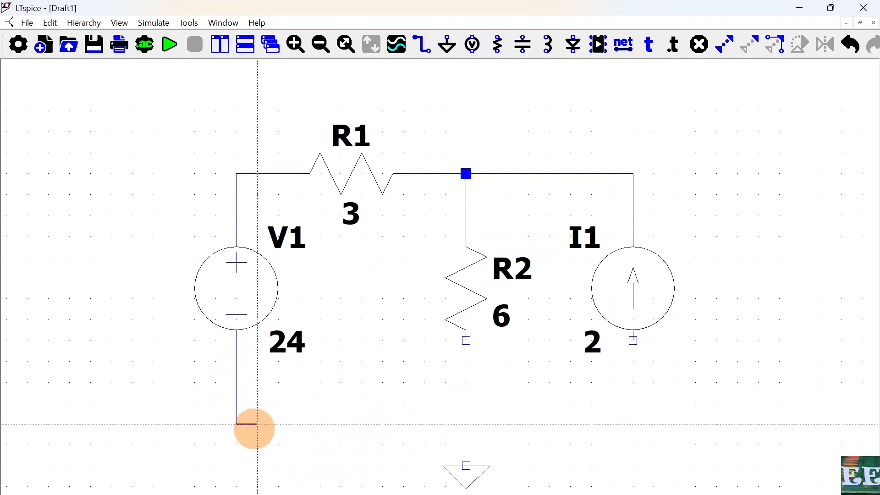
pyautogui.click(466, 424)
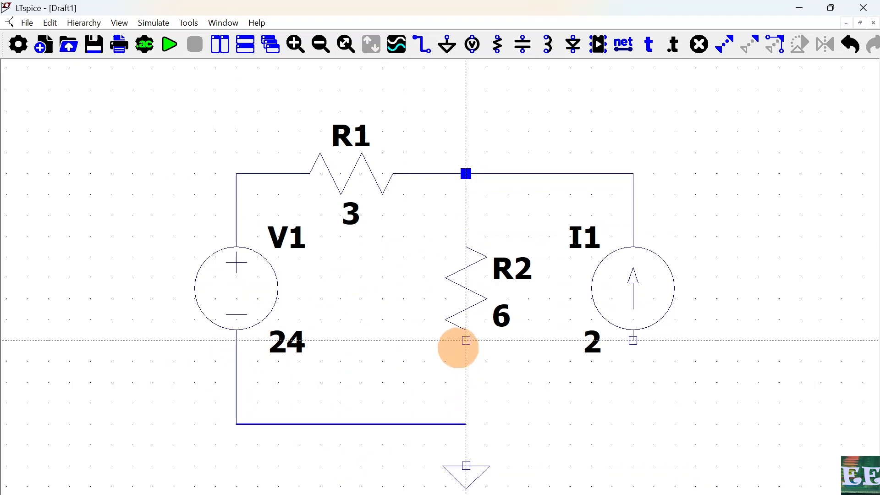
pyautogui.click(466, 341)
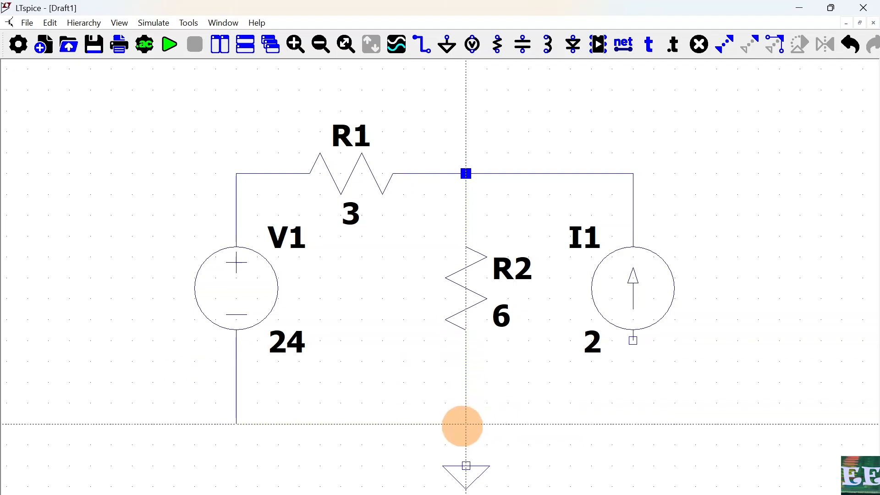
pyautogui.click(466, 424)
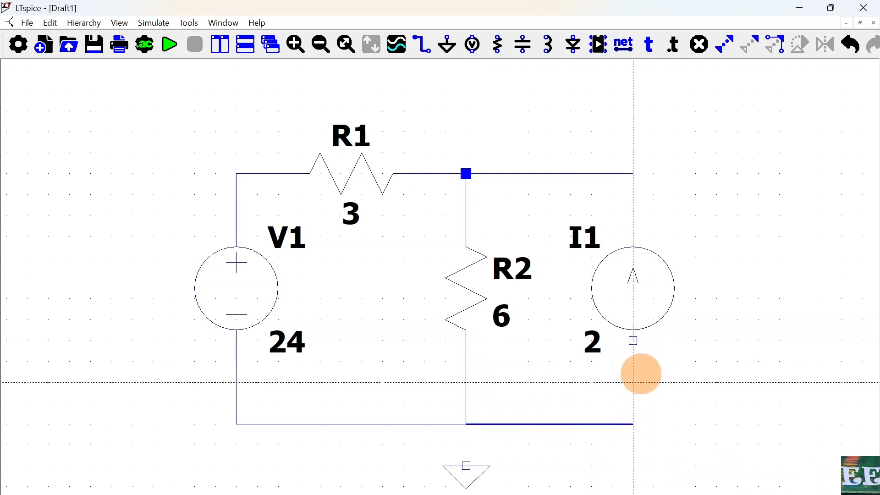
pyautogui.click(634, 341)
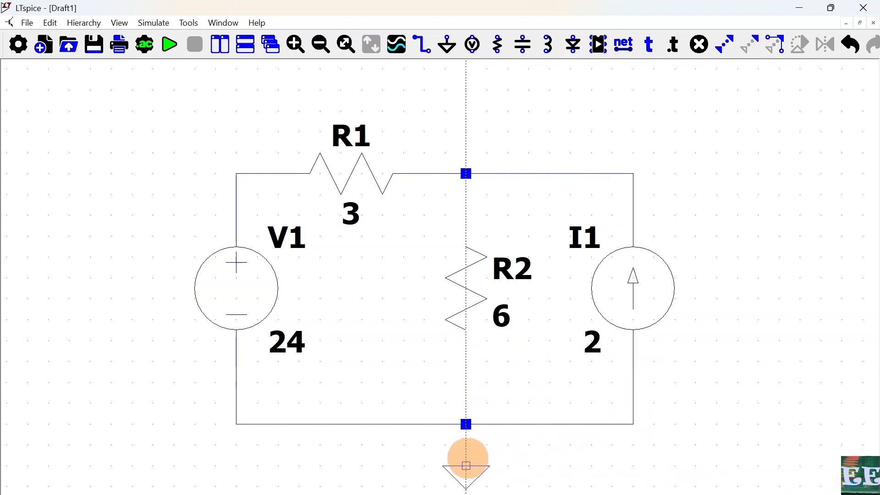
pyautogui.click(466, 466)
pyautogui.click(466, 424)
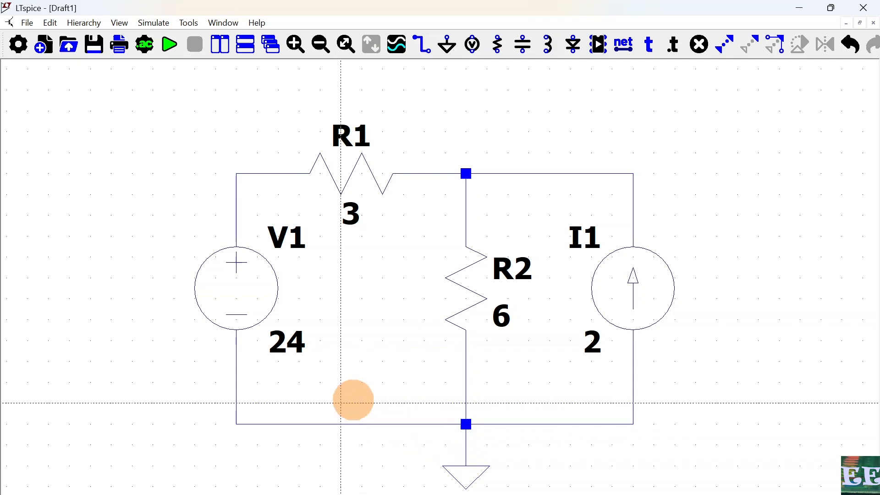
pyautogui.press('Escape')
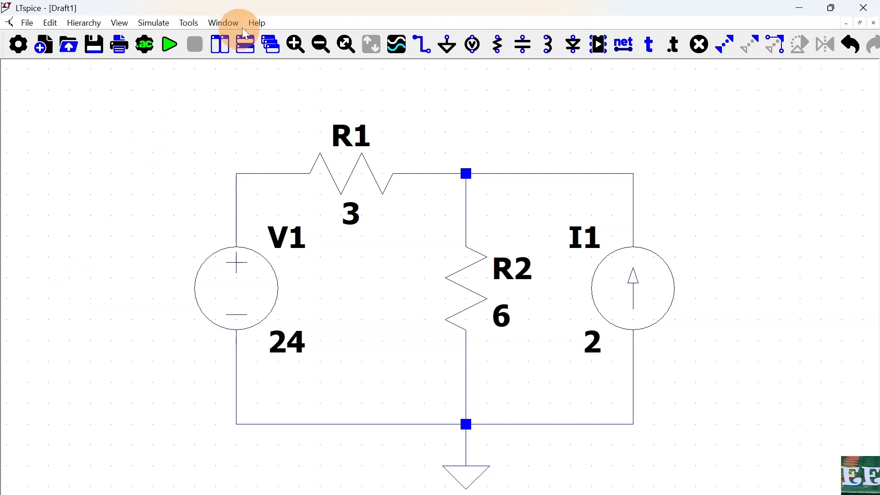
# Step: Configure a DC operating point analysis and place the .op directive below the circuit
pyautogui.click(153, 24)
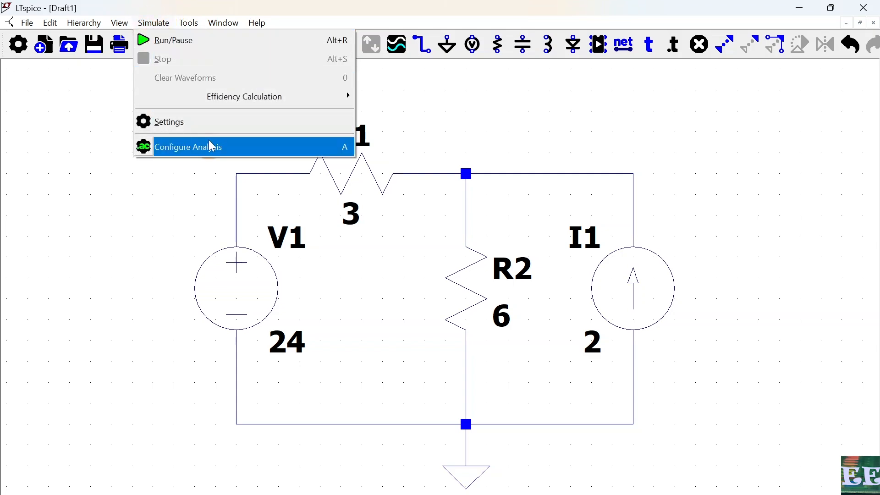
pyautogui.click(188, 149)
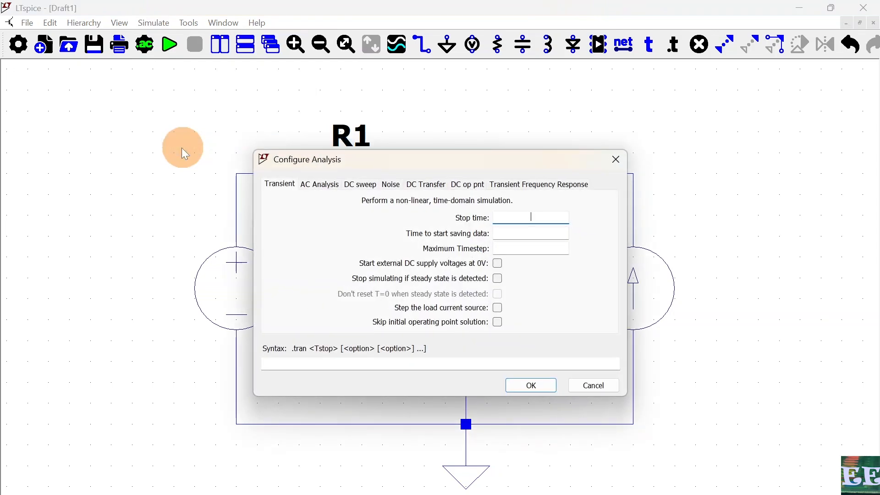
pyautogui.click(471, 189)
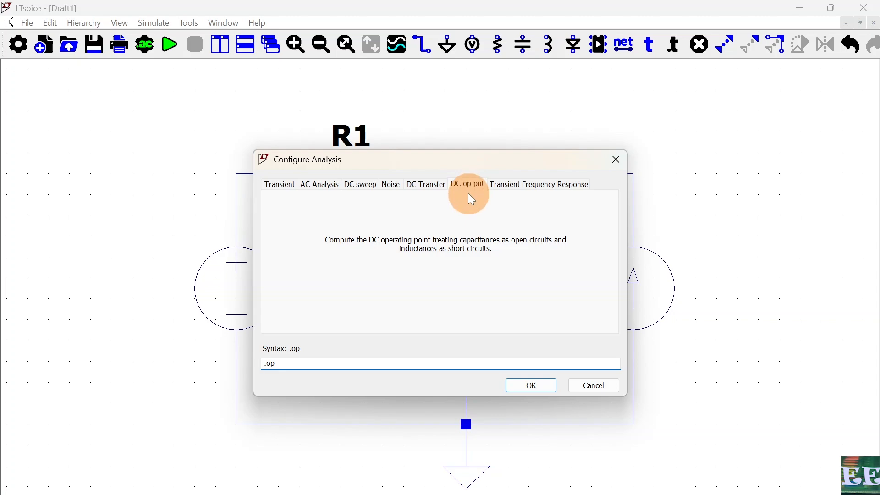
pyautogui.click(527, 387)
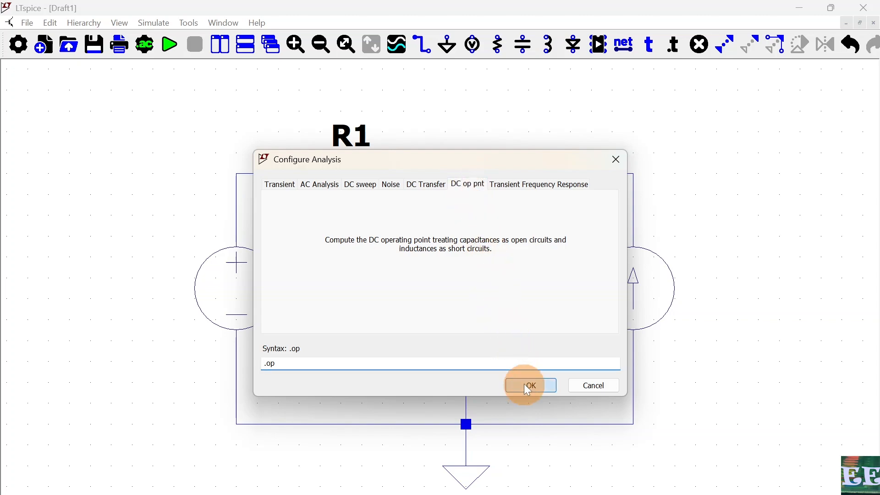
pyautogui.click(541, 455)
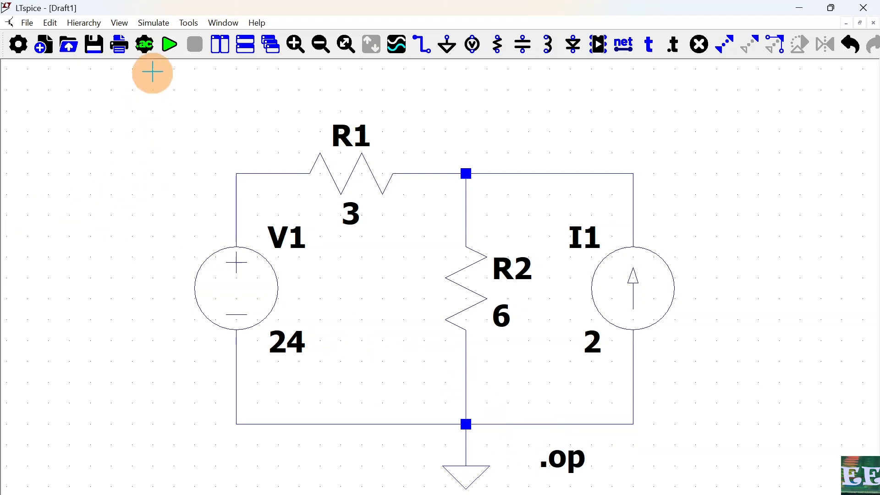
# Step: Run the simulation and close the operating point results window
pyautogui.click(154, 23)
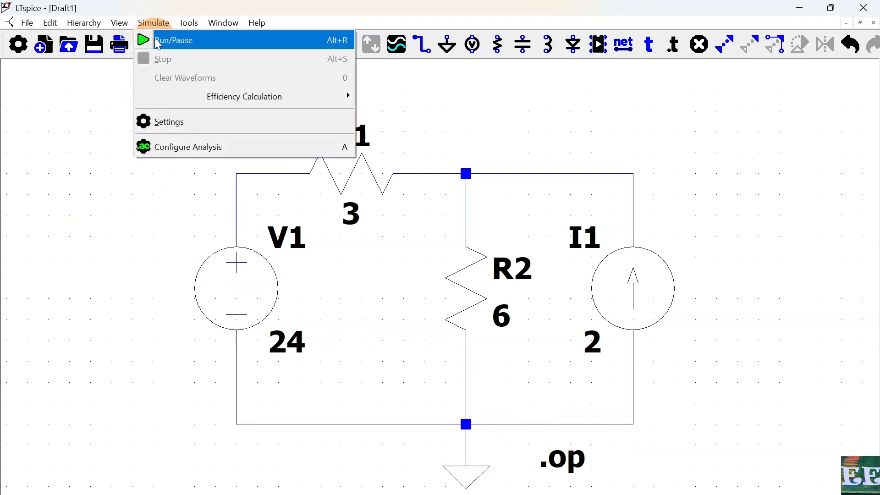
pyautogui.click(158, 41)
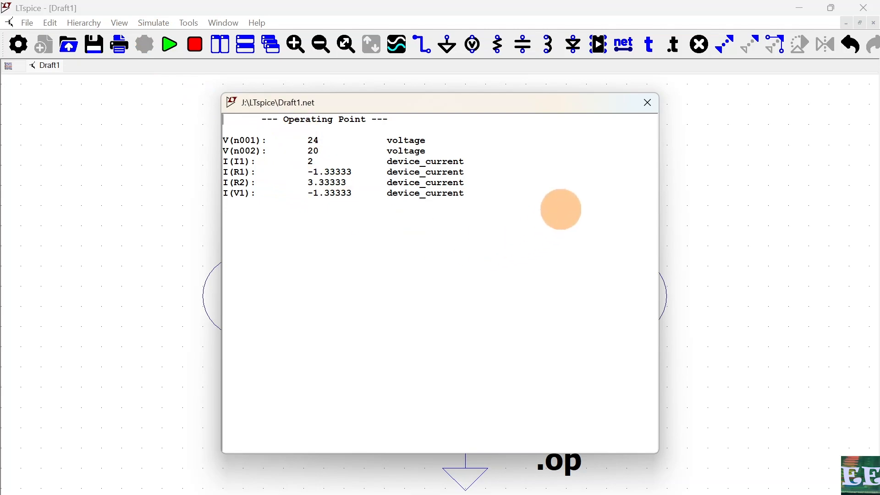
pyautogui.click(647, 101)
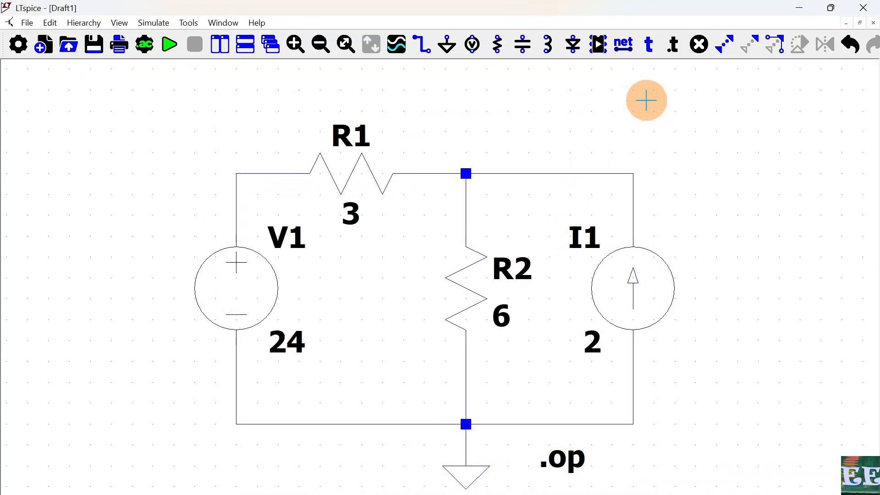
# Step: Probe the node voltages at both ends of R1 to display them on the schematic
pyautogui.click(266, 174)
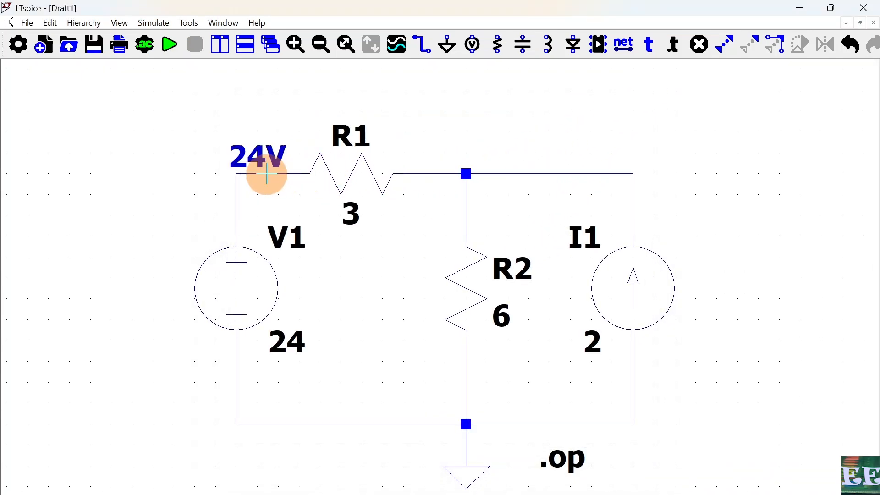
pyautogui.click(442, 174)
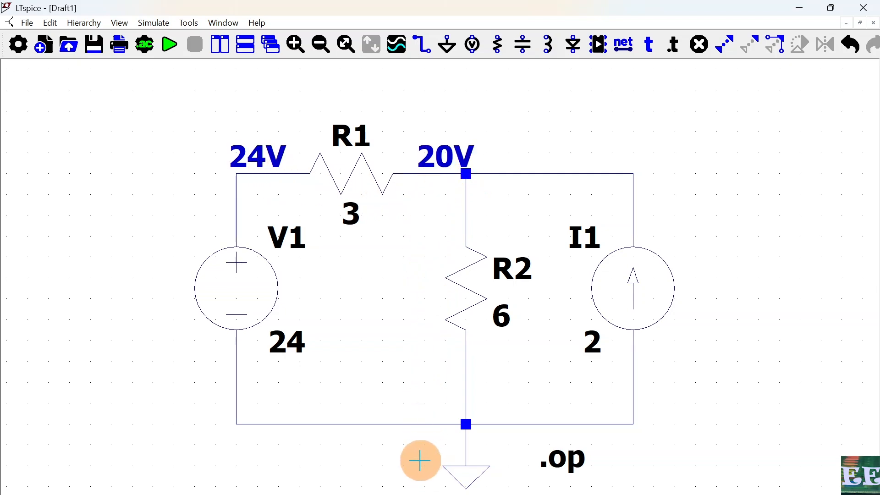